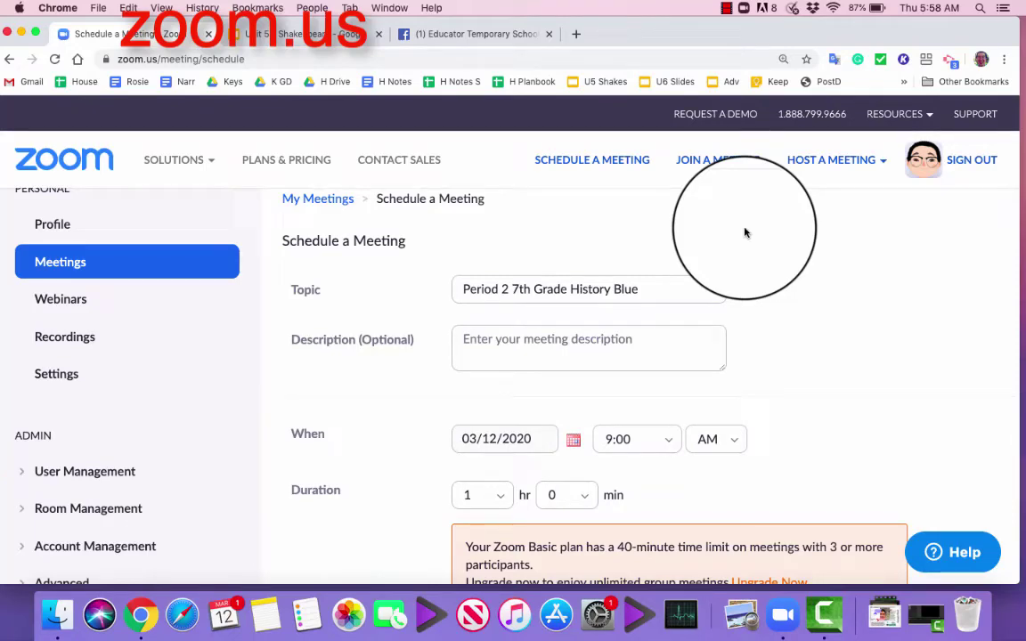
Step: View the educators' school closure group page on Facebook and return to the meeting scheduling form
{"action": "left_click", "coordinate": [450, 36]}
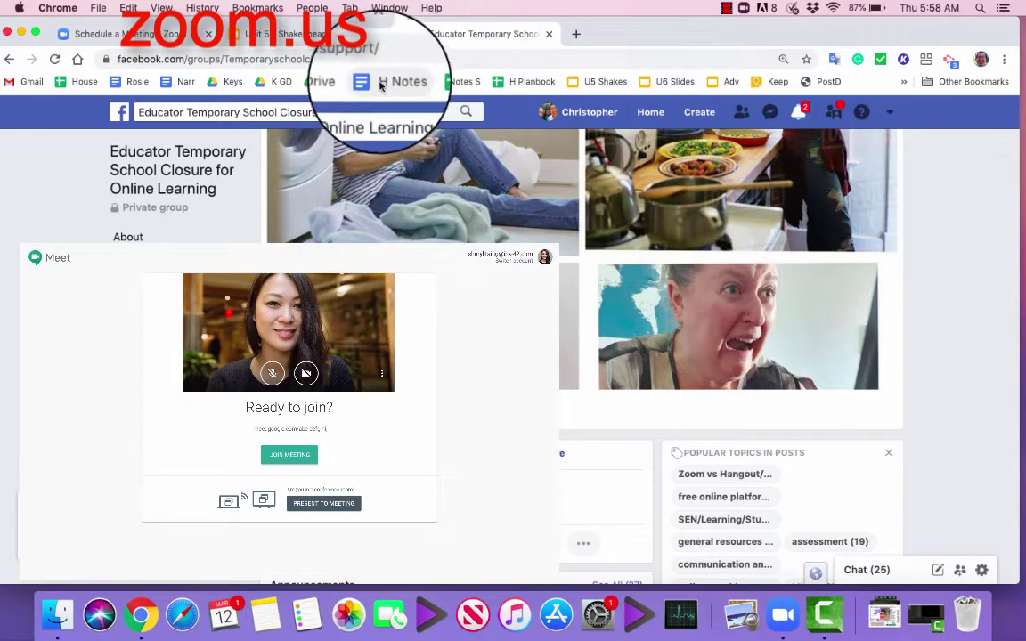
{"action": "left_click", "coordinate": [163, 40]}
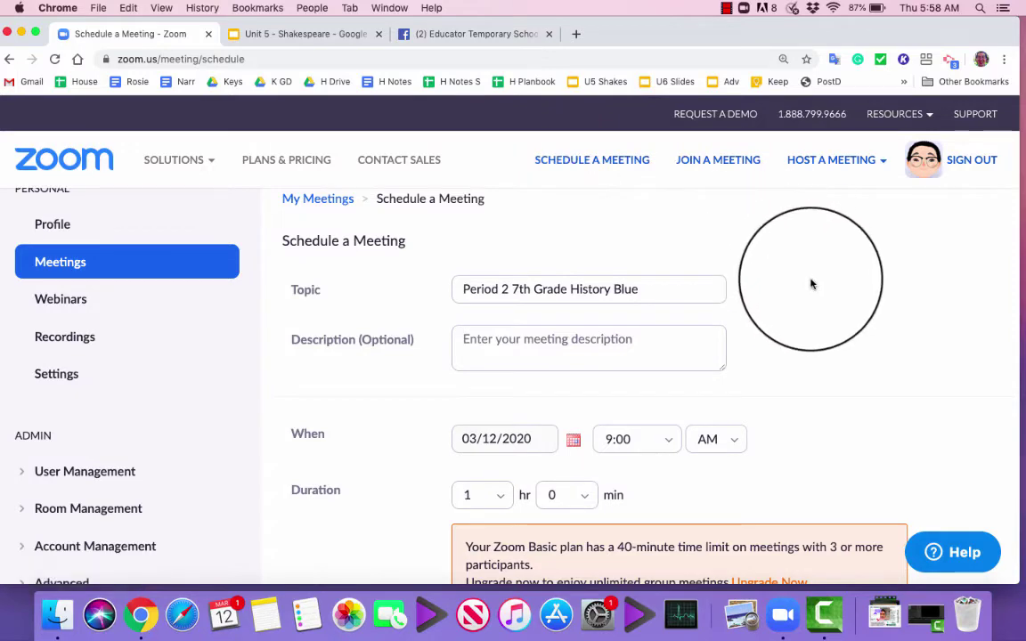
Step: Review the scheduling form's topic, start time, duration, time zone and recurring meeting settings, including the available recurrence choices
{"action": "scroll", "coordinate": [810, 283], "scroll_direction": "down", "scroll_amount": 2}
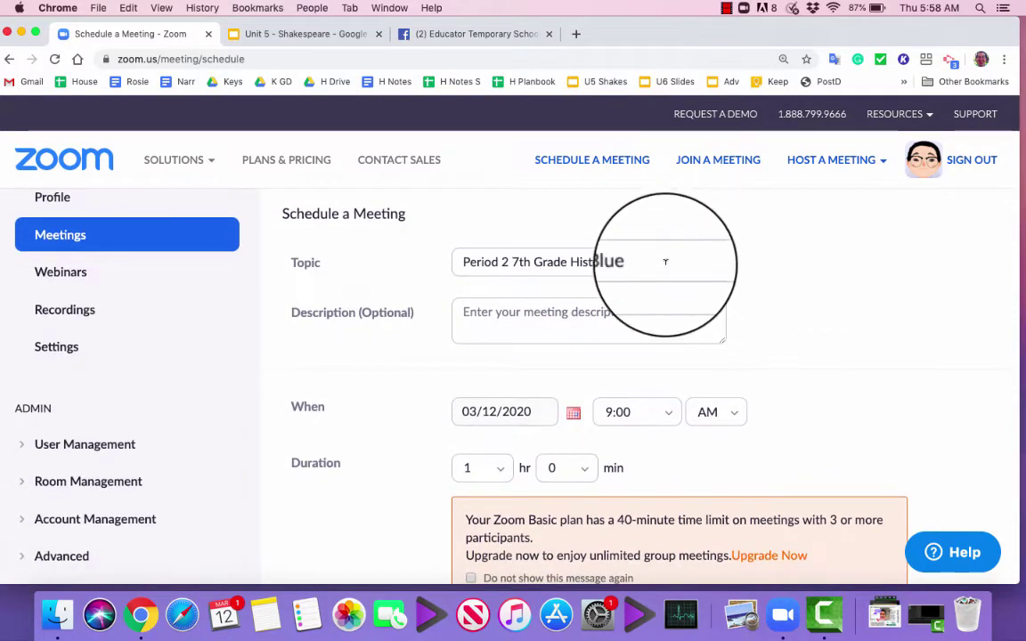
{"action": "scroll", "coordinate": [774, 294], "scroll_direction": "down", "scroll_amount": 2}
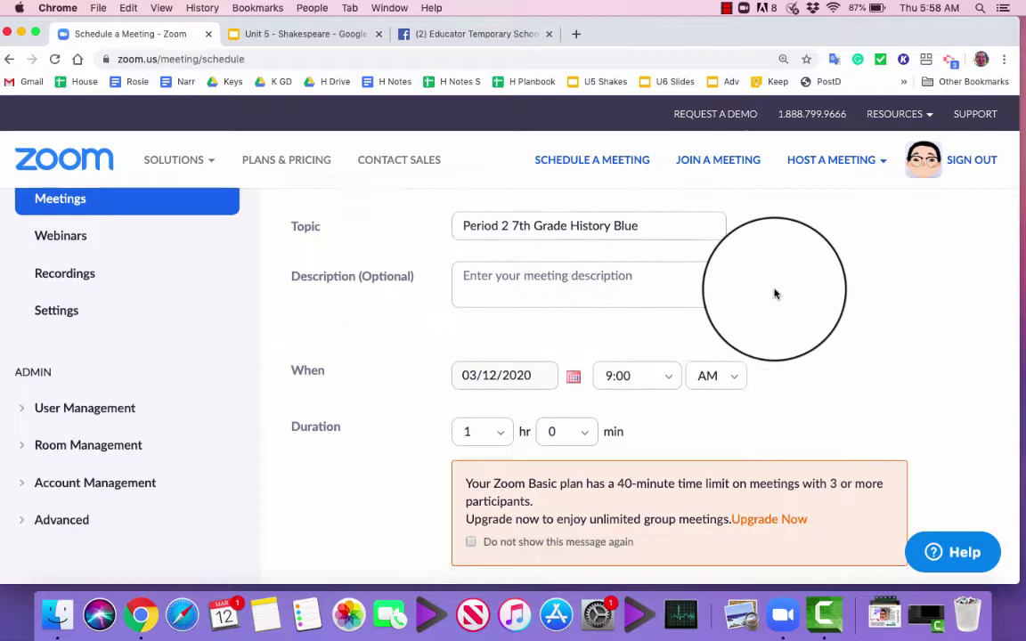
{"action": "scroll", "coordinate": [774, 294], "scroll_direction": "down", "scroll_amount": 3}
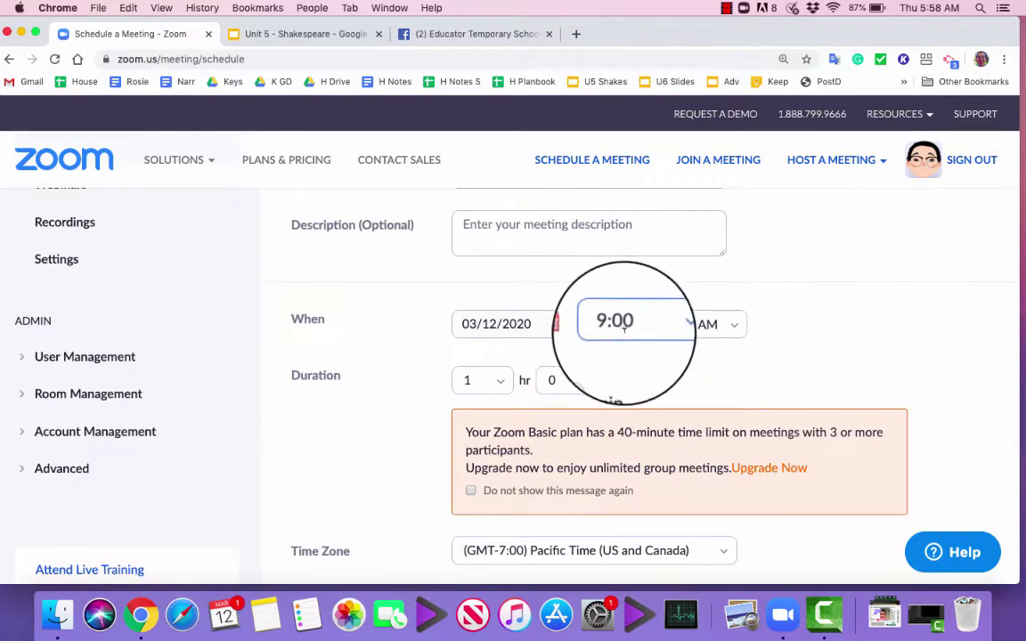
{"action": "scroll", "coordinate": [618, 374], "scroll_direction": "down", "scroll_amount": 3}
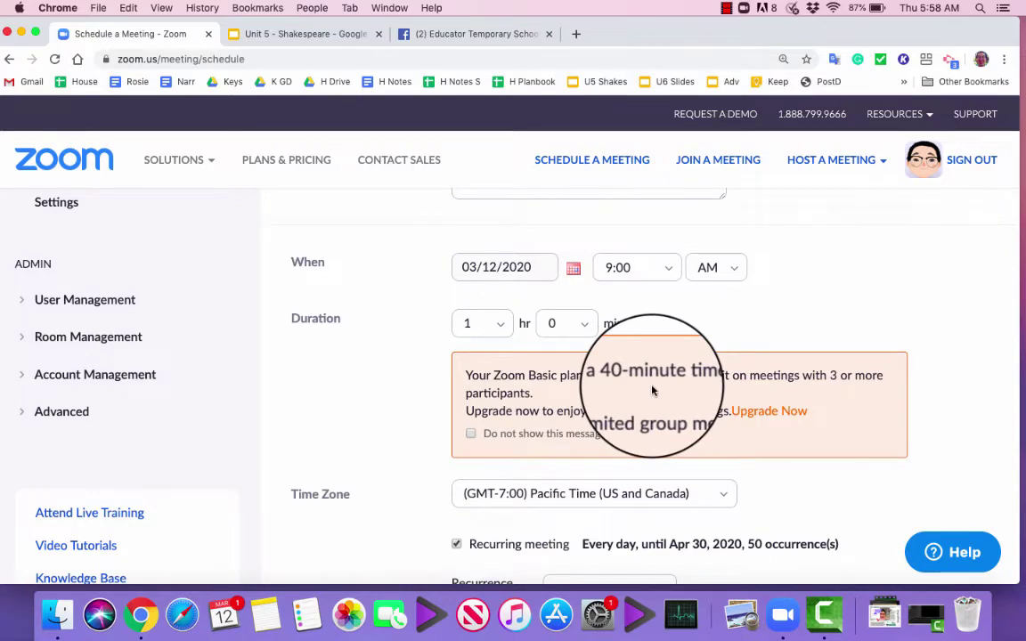
{"action": "scroll", "coordinate": [652, 390], "scroll_direction": "down", "scroll_amount": 3}
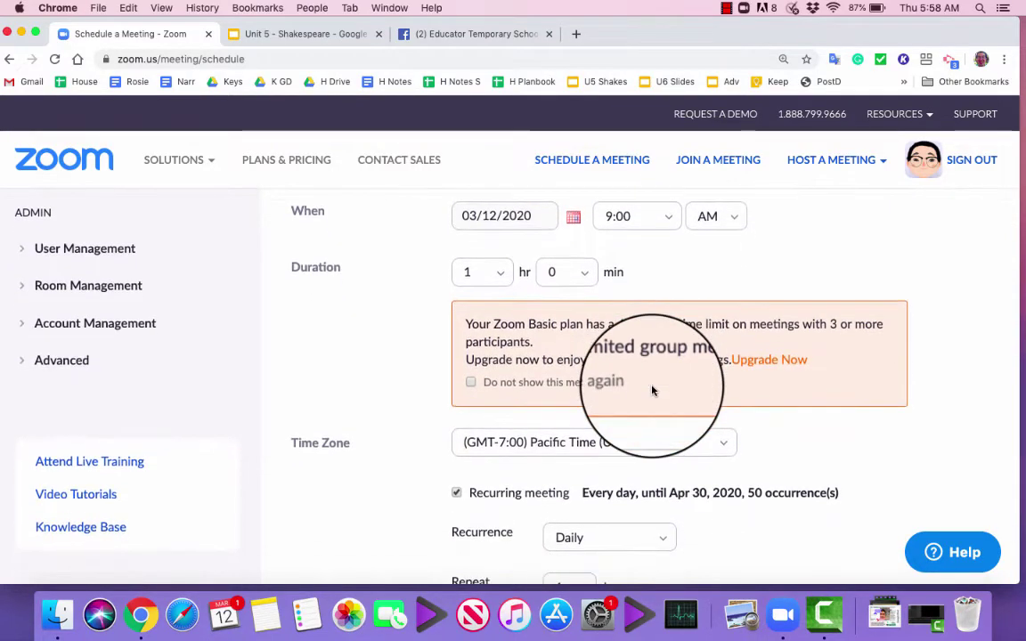
{"action": "scroll", "coordinate": [778, 419], "scroll_direction": "down", "scroll_amount": 2}
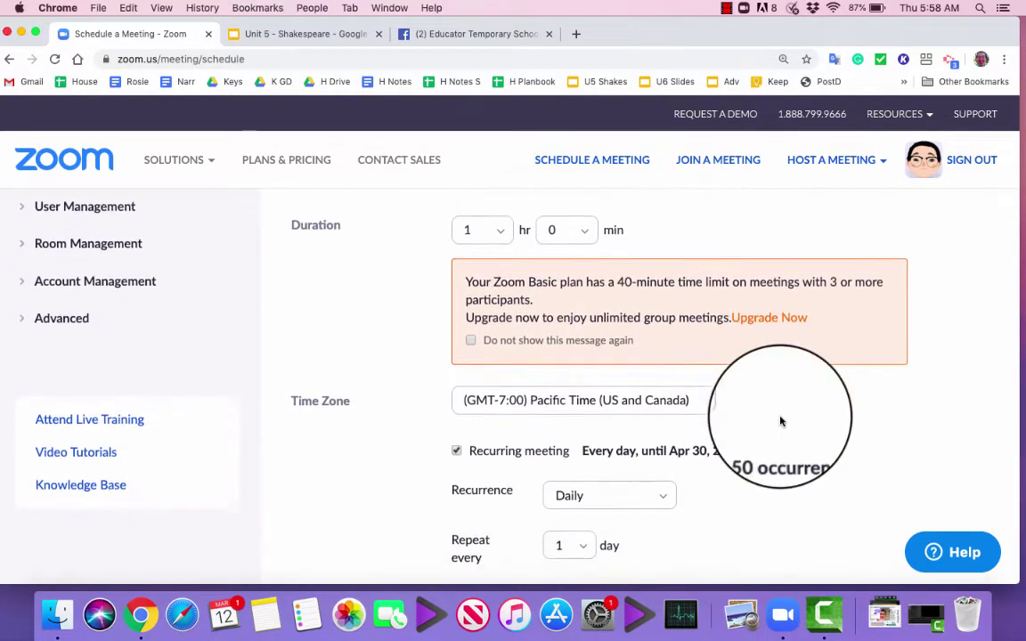
{"action": "scroll", "coordinate": [780, 421], "scroll_direction": "down", "scroll_amount": 3}
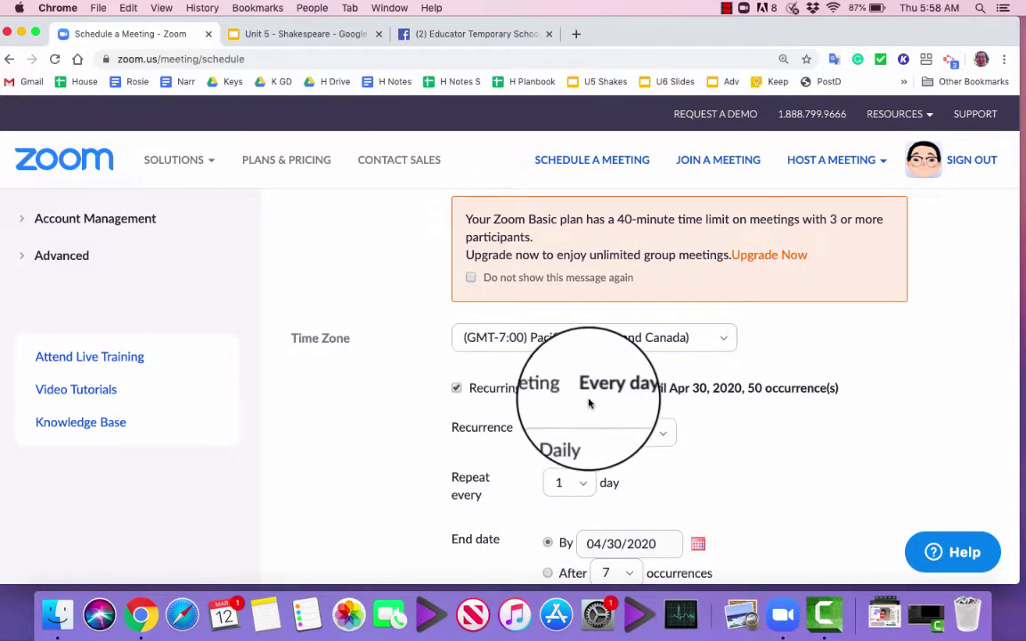
{"action": "scroll", "coordinate": [730, 405], "scroll_direction": "down", "scroll_amount": 2}
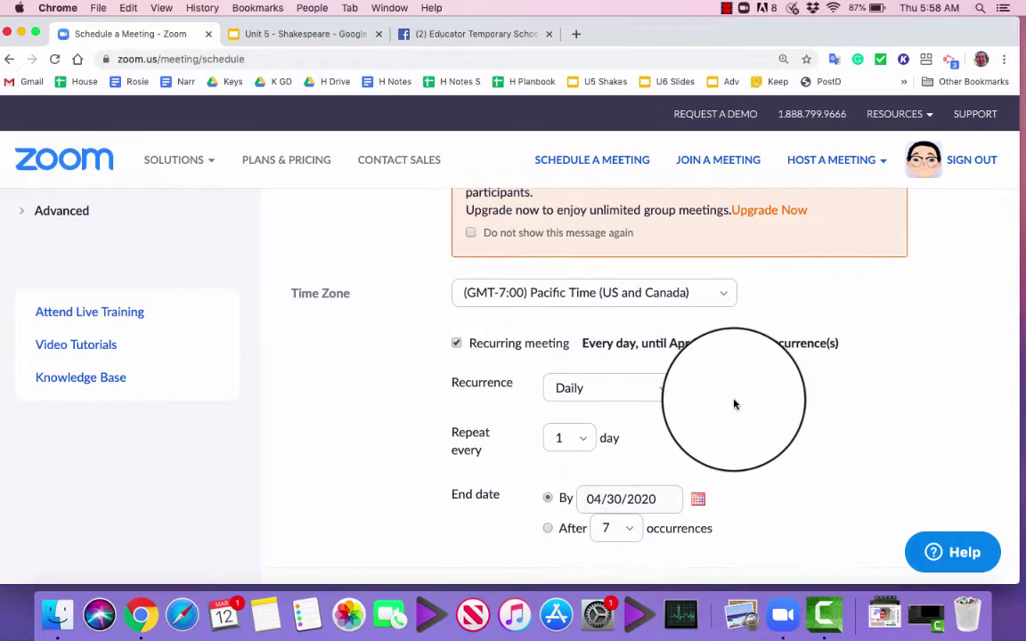
{"action": "left_click", "coordinate": [595, 387]}
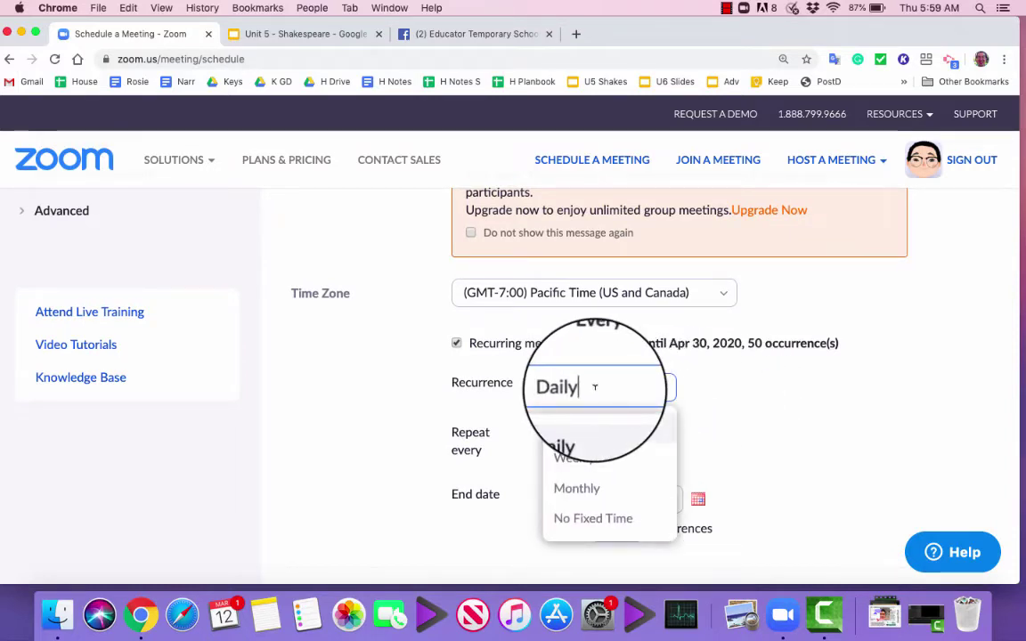
{"action": "left_click", "coordinate": [739, 412]}
Step: Check the end date, video, audio and meeting options, and save the scheduled meeting "Period 2 7th Grade History Blue"
{"action": "scroll", "coordinate": [744, 414], "scroll_direction": "down", "scroll_amount": 2}
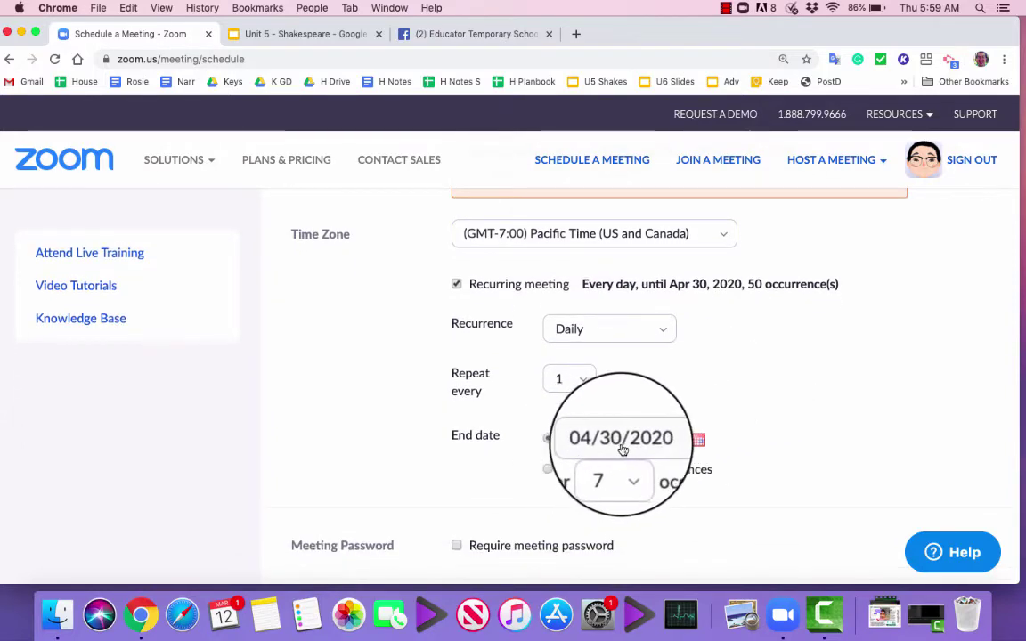
{"action": "scroll", "coordinate": [910, 388], "scroll_direction": "down", "scroll_amount": 5}
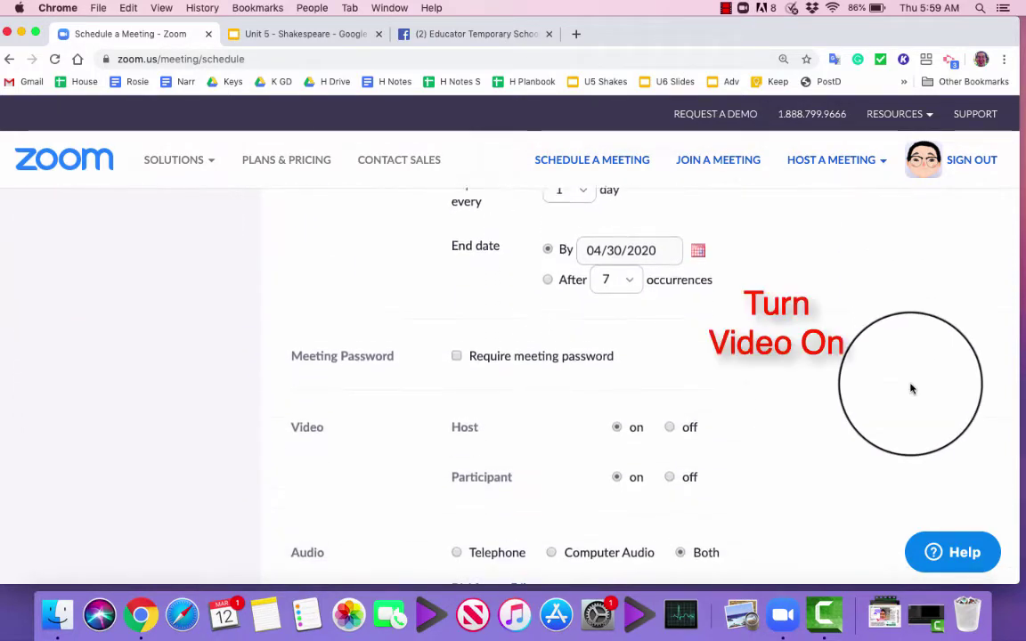
{"action": "scroll", "coordinate": [910, 388], "scroll_direction": "down", "scroll_amount": 6}
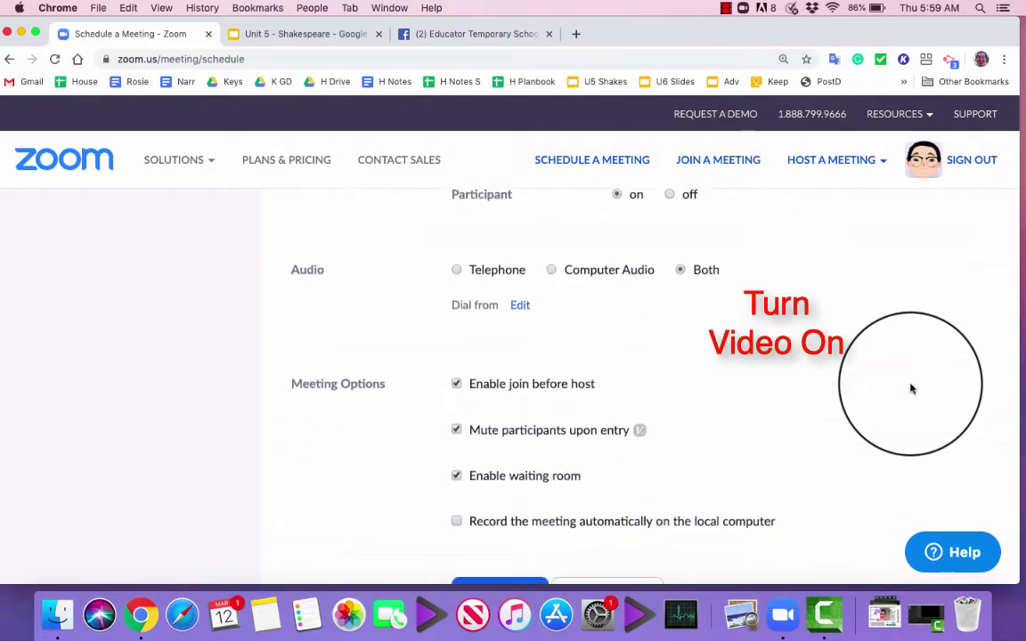
{"action": "scroll", "coordinate": [910, 388], "scroll_direction": "down", "scroll_amount": 1}
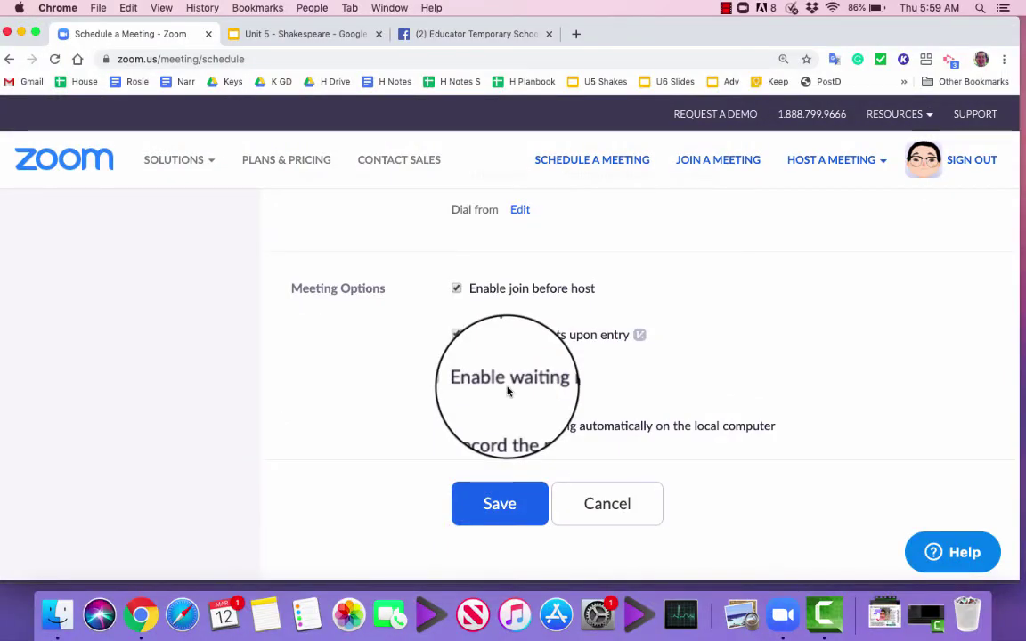
{"action": "left_click", "coordinate": [510, 504]}
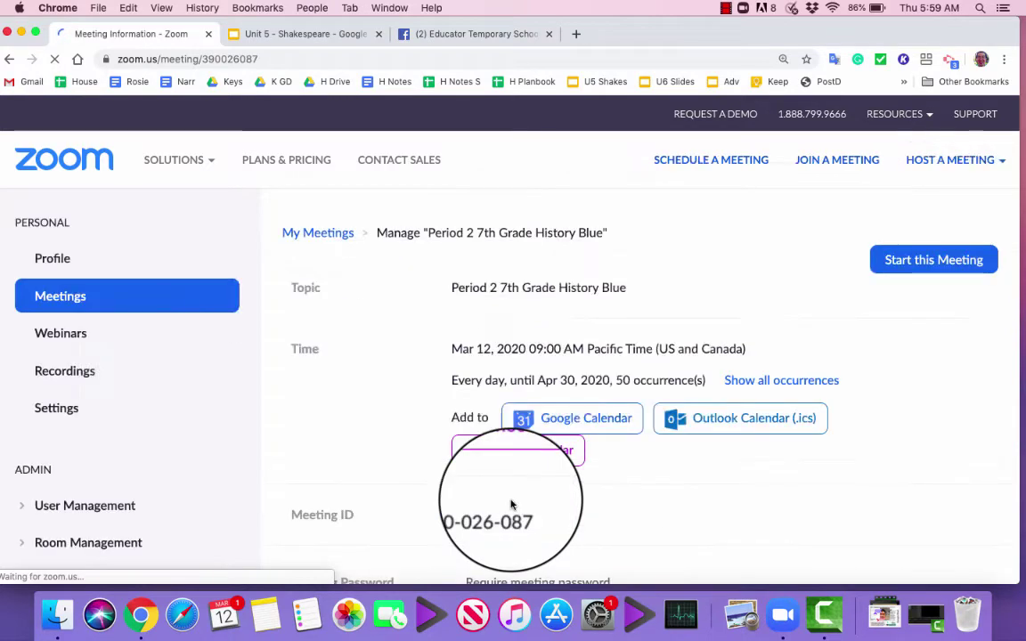
Step: Start the saved meeting from its details page and allow it to open in the Zoom desktop app
{"action": "scroll", "coordinate": [679, 484], "scroll_direction": "down", "scroll_amount": 6}
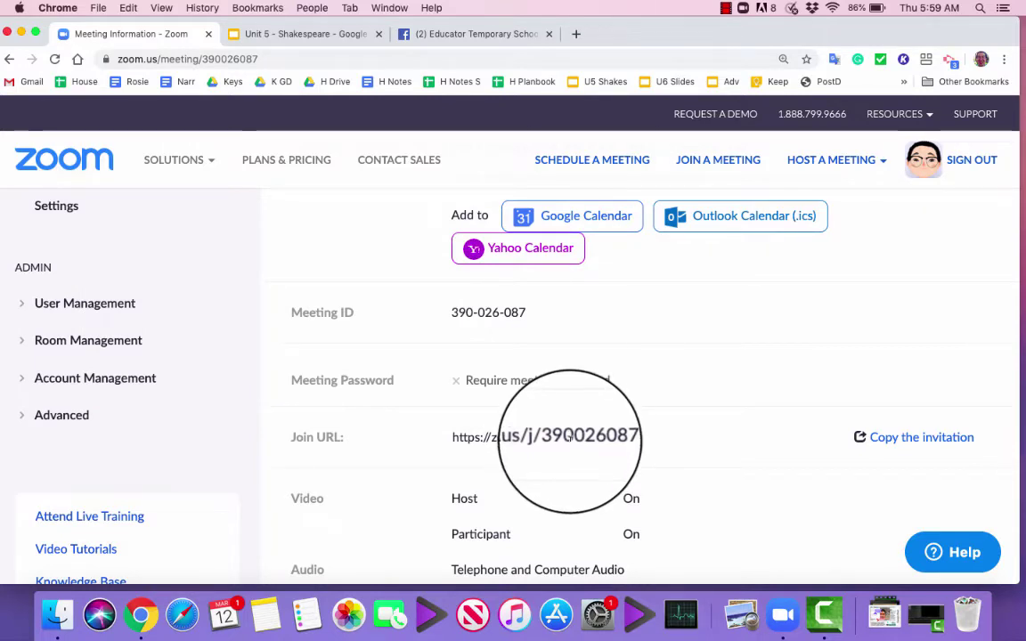
{"action": "scroll", "coordinate": [801, 445], "scroll_direction": "down", "scroll_amount": 5}
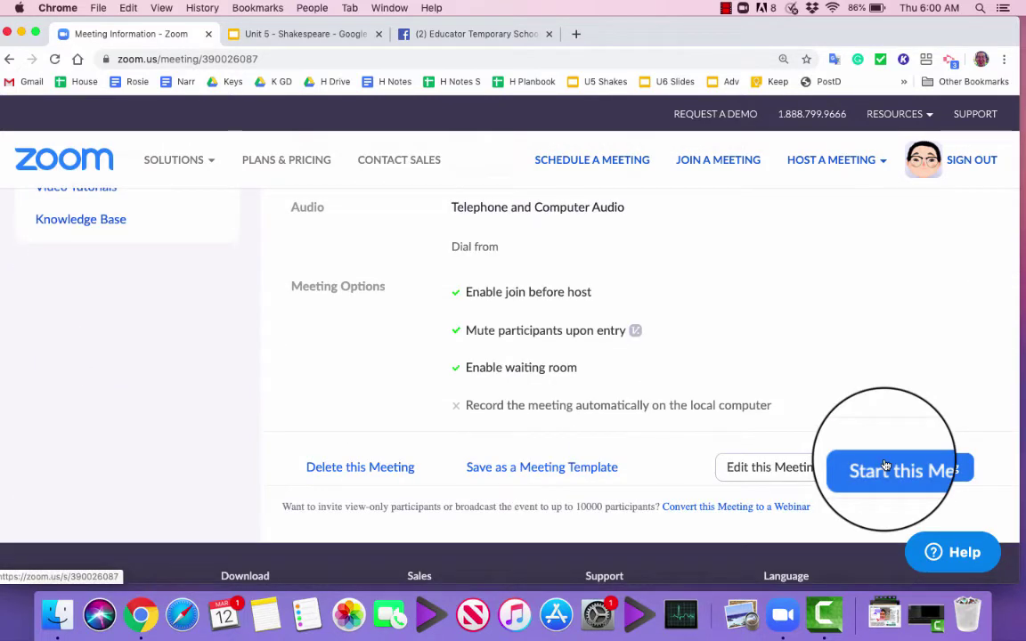
{"action": "left_click", "coordinate": [886, 465]}
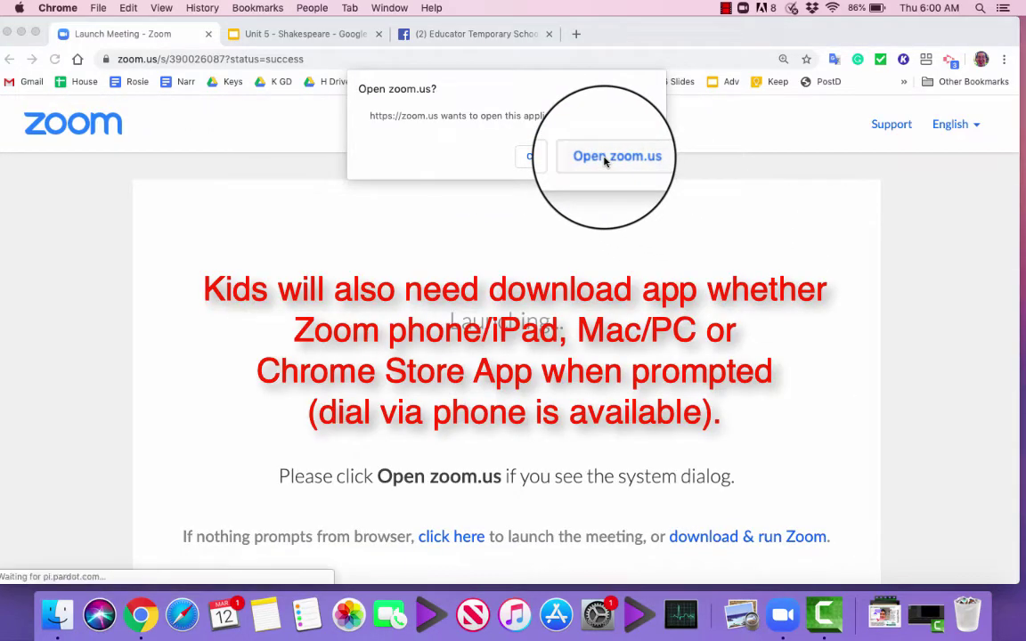
{"action": "left_click", "coordinate": [604, 158]}
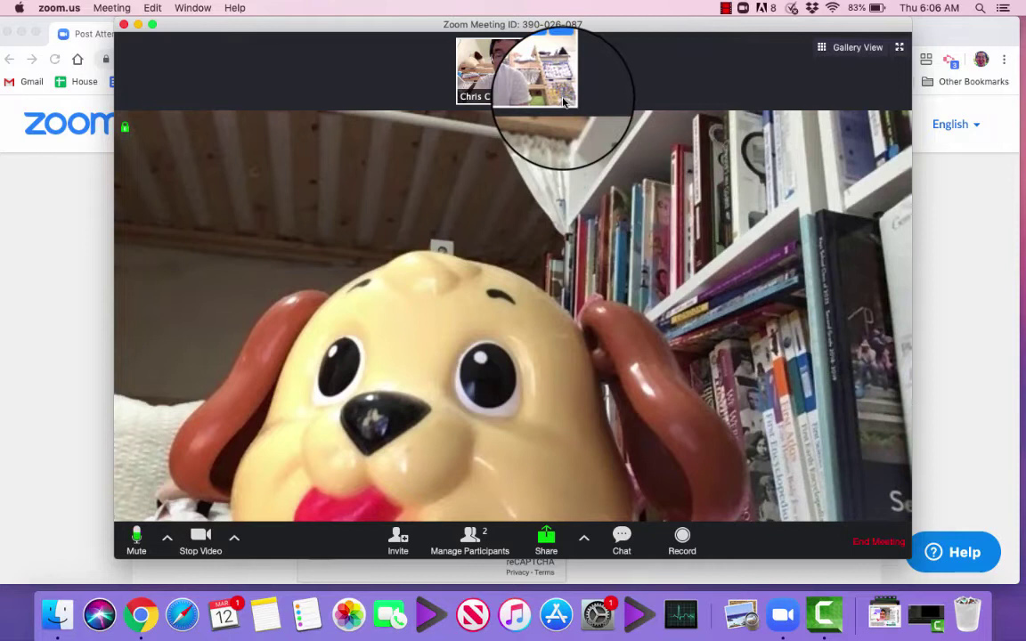
Step: Pin the host's own video in the meeting and switch its camera to IPEVO Point 2 View
{"action": "right_click", "coordinate": [562, 103]}
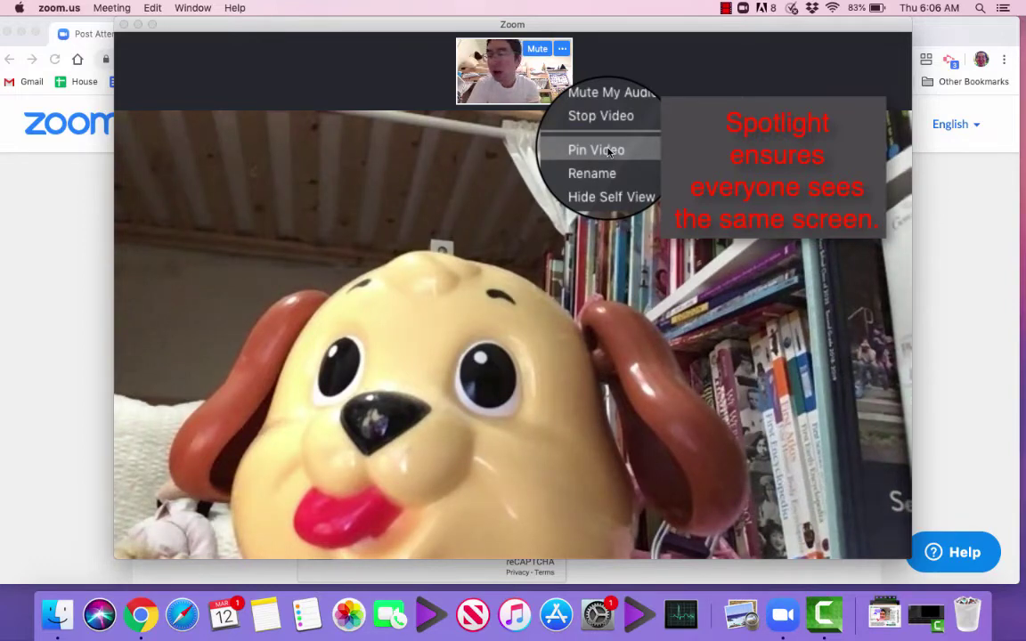
{"action": "left_click", "coordinate": [608, 151]}
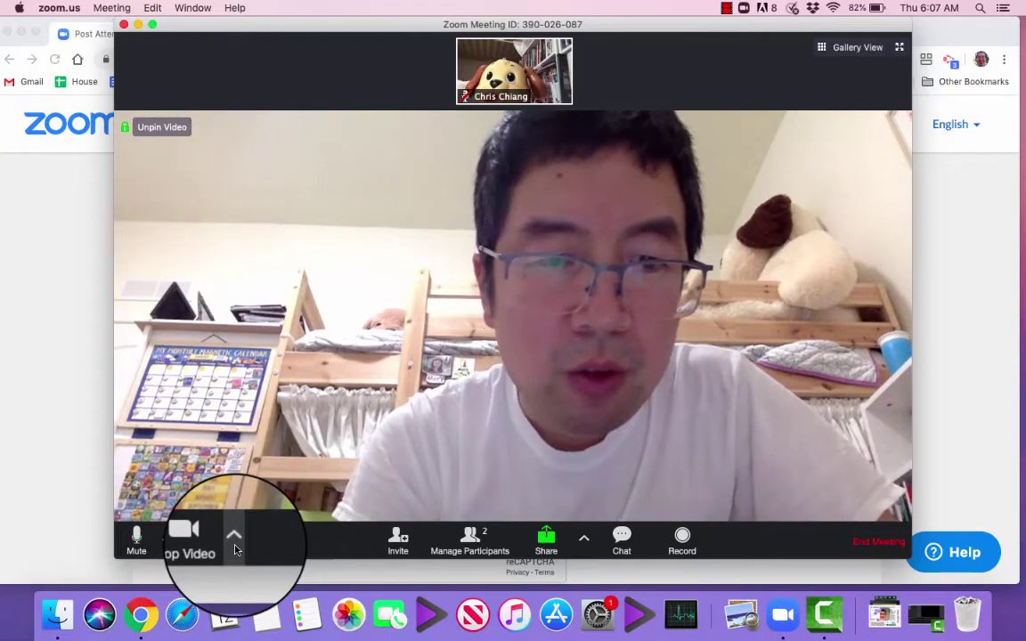
{"action": "left_click", "coordinate": [236, 539]}
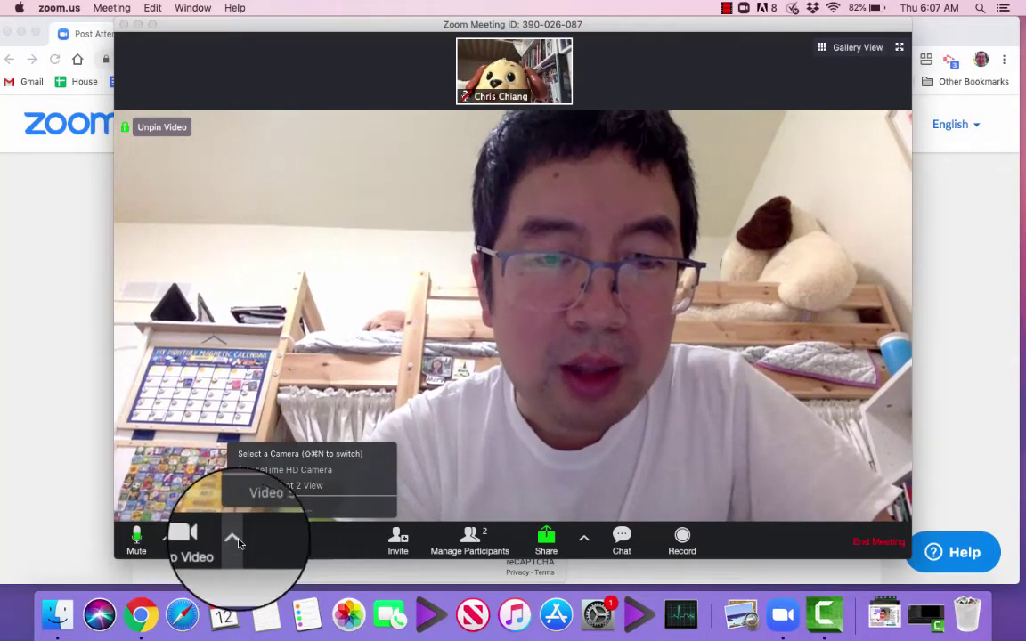
{"action": "left_click", "coordinate": [268, 488]}
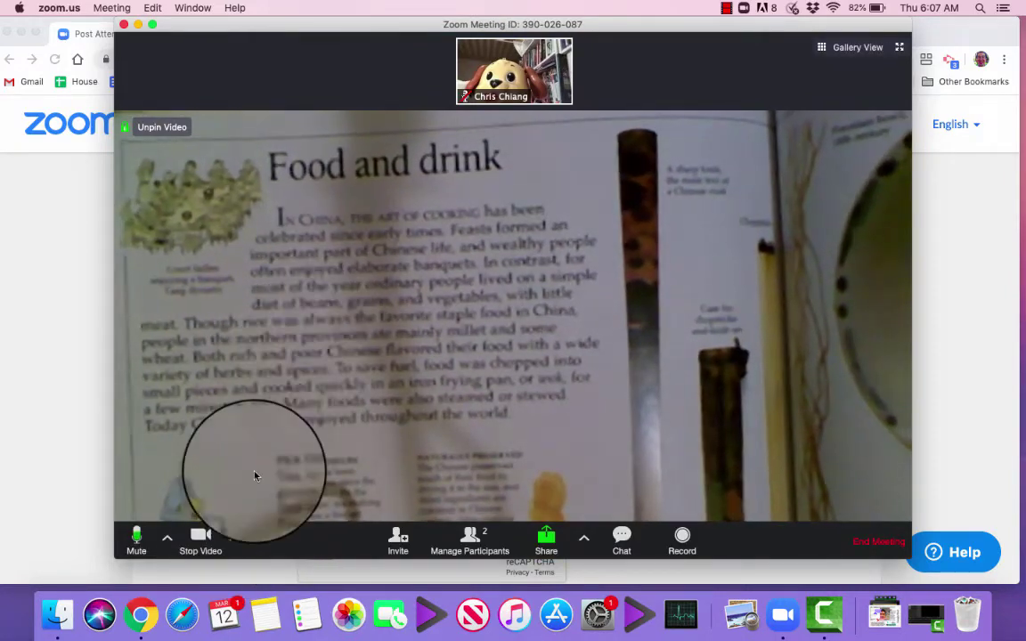
Step: Inspect the video settings, including the mirror my video option, and close the settings window
{"action": "left_click", "coordinate": [235, 539]}
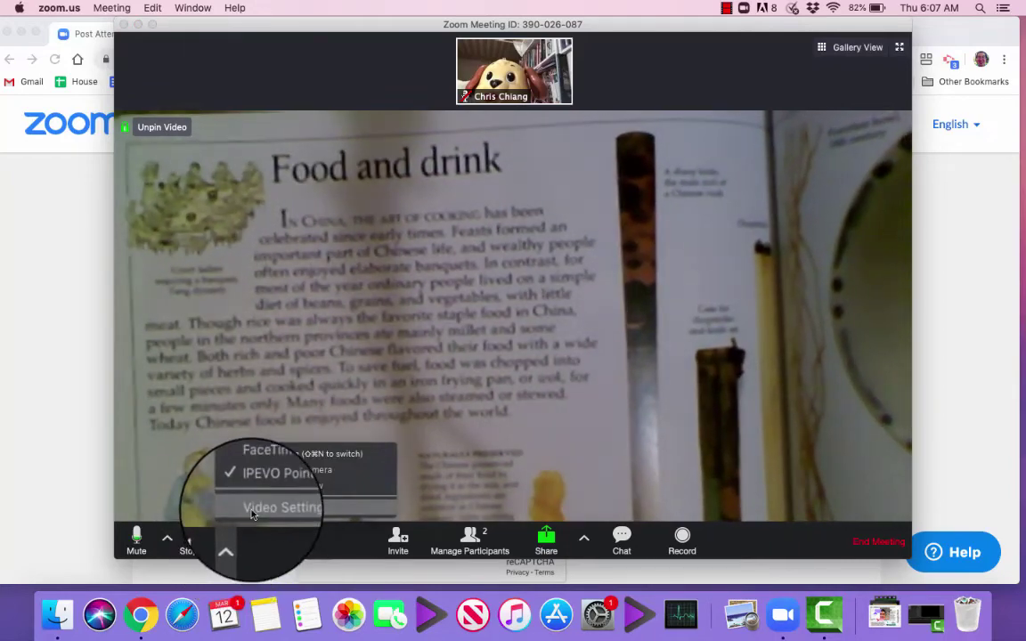
{"action": "left_click", "coordinate": [257, 508]}
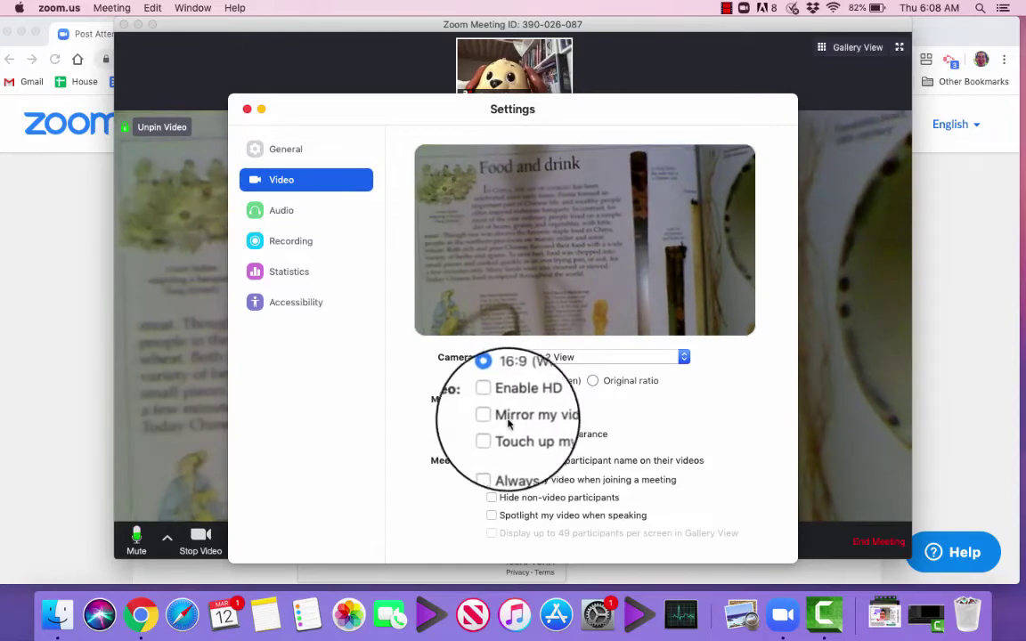
{"action": "left_click", "coordinate": [852, 279]}
{"action": "left_click", "coordinate": [247, 109]}
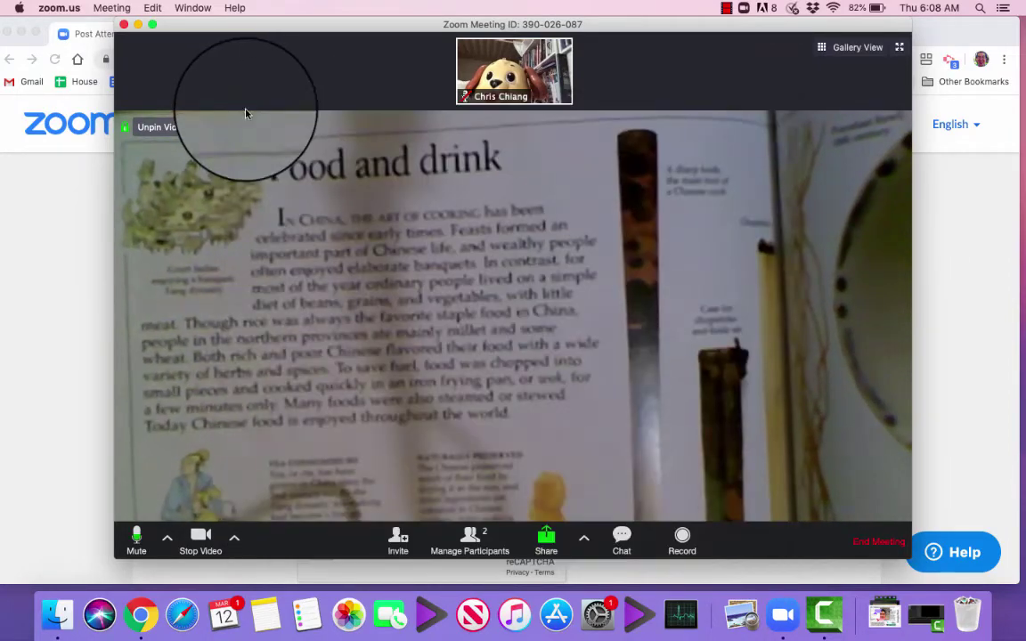
Step: Switch the meeting camera to the FaceTime HD Camera
{"action": "left_click", "coordinate": [233, 537]}
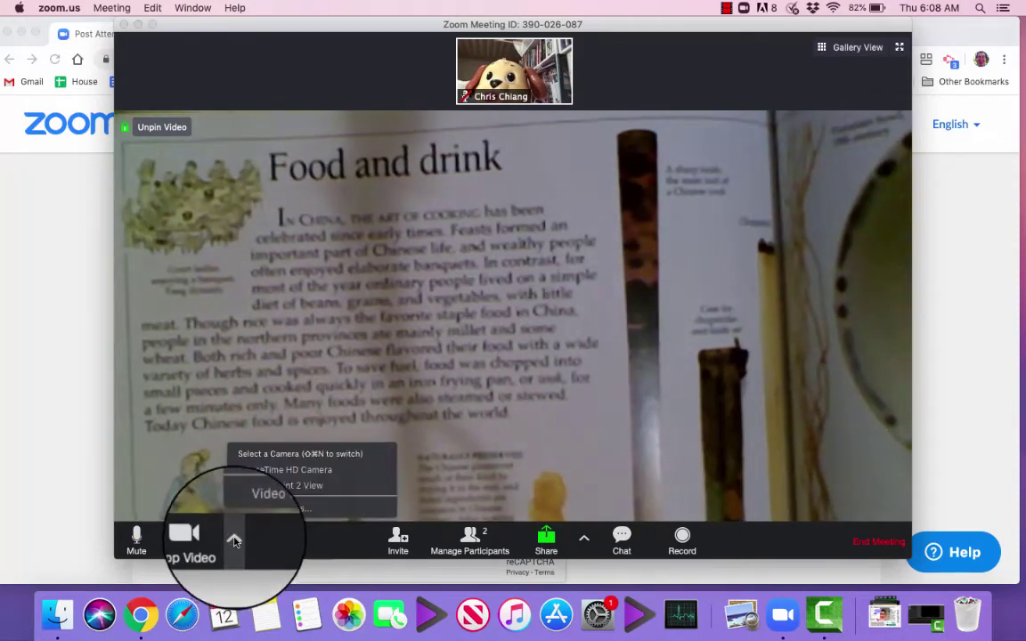
{"action": "left_click", "coordinate": [249, 469]}
Step: Copy the meeting URL from the meeting's invitation window and close that window
{"action": "left_click", "coordinate": [399, 540]}
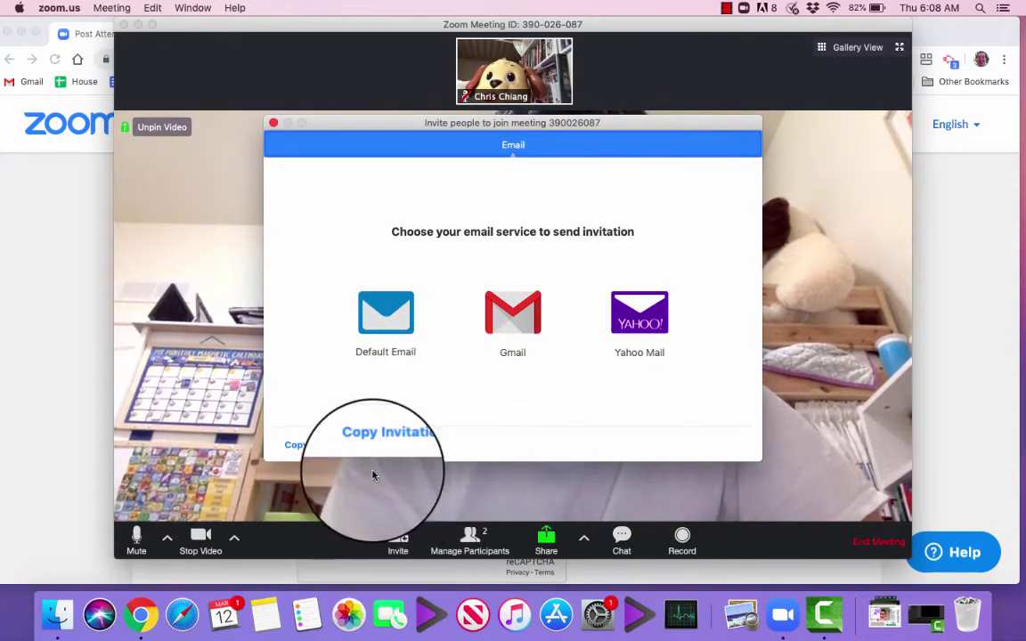
{"action": "left_click", "coordinate": [307, 448]}
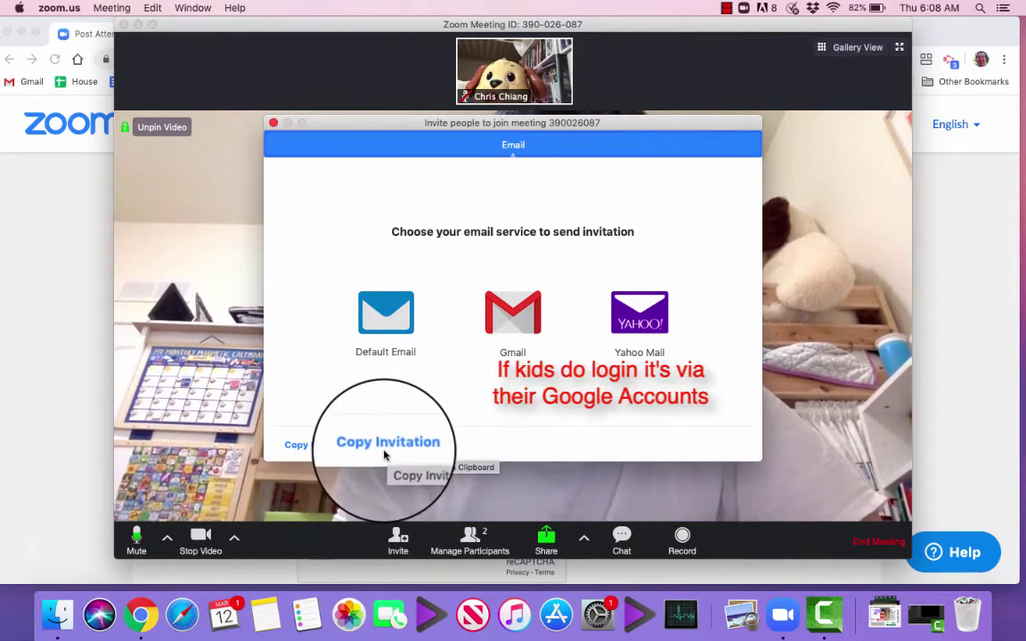
{"action": "left_click", "coordinate": [402, 495]}
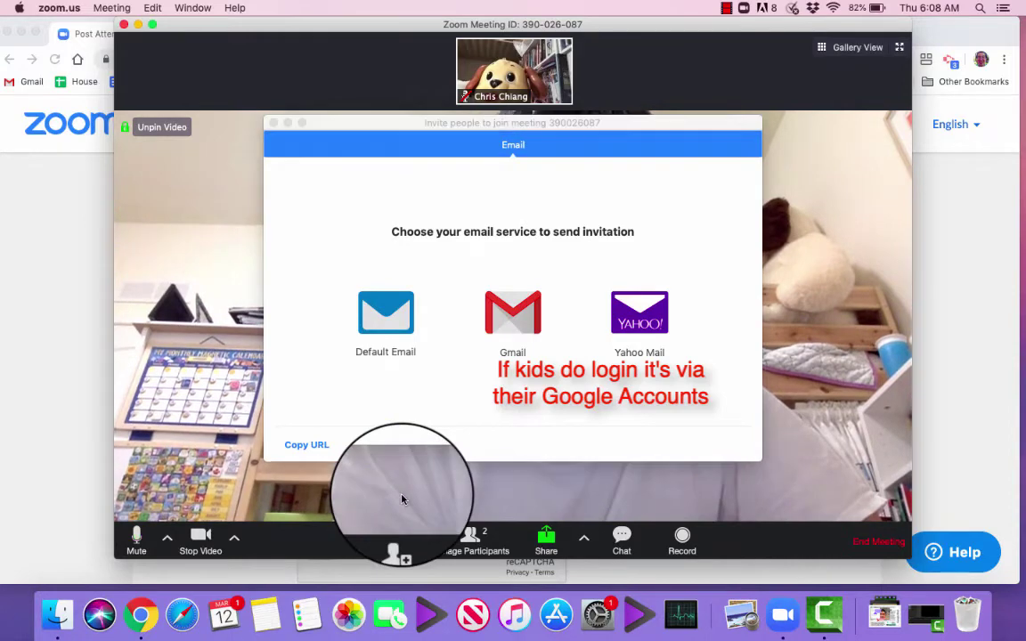
{"action": "left_click", "coordinate": [273, 122]}
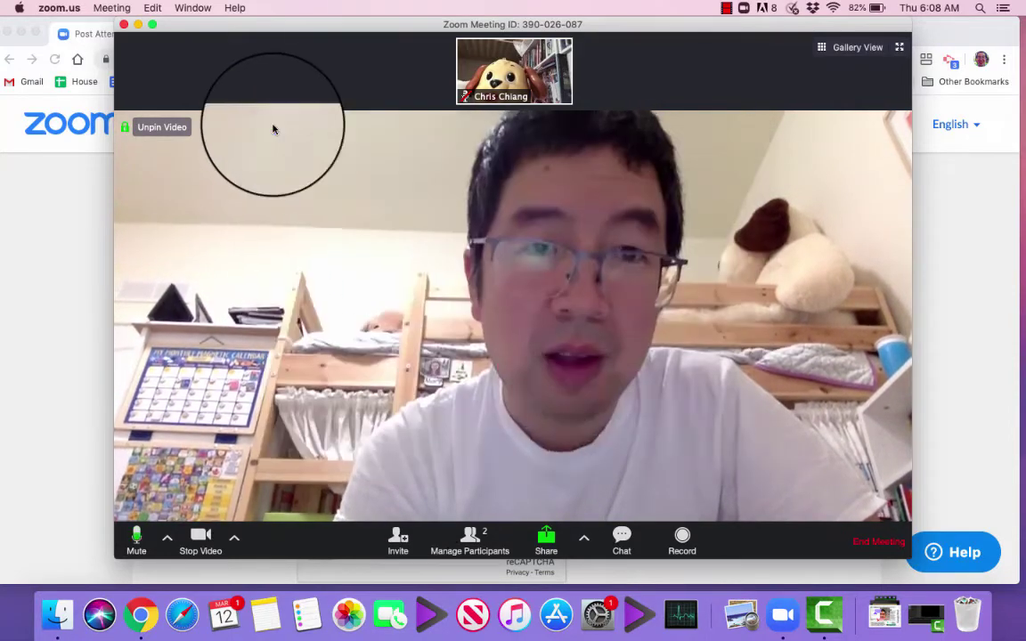
Step: Show the meeting's participants list and open its additional participant controls
{"action": "left_click", "coordinate": [470, 545]}
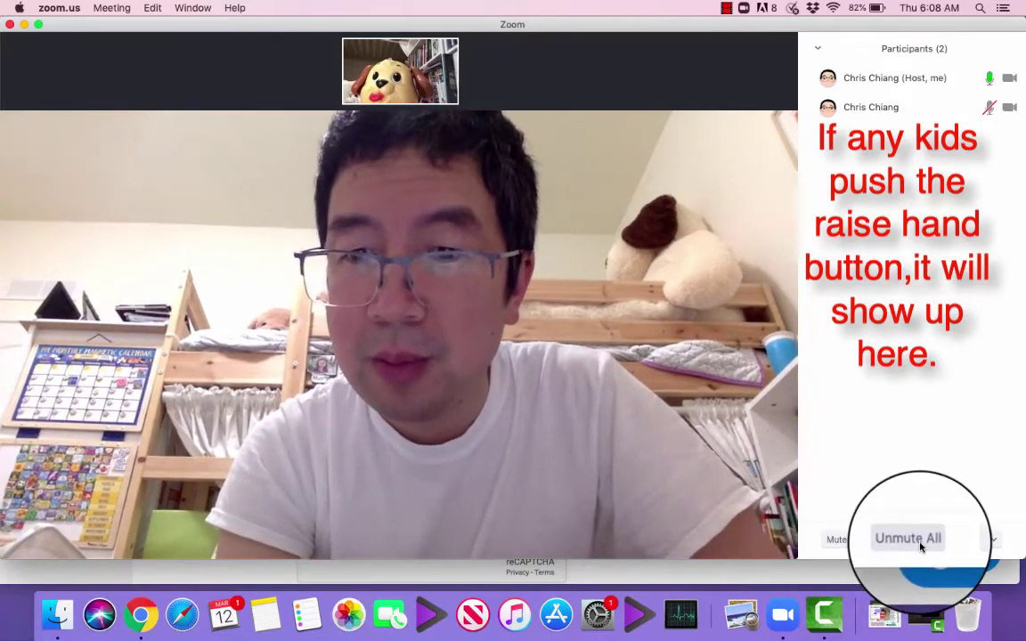
{"action": "left_click", "coordinate": [980, 541]}
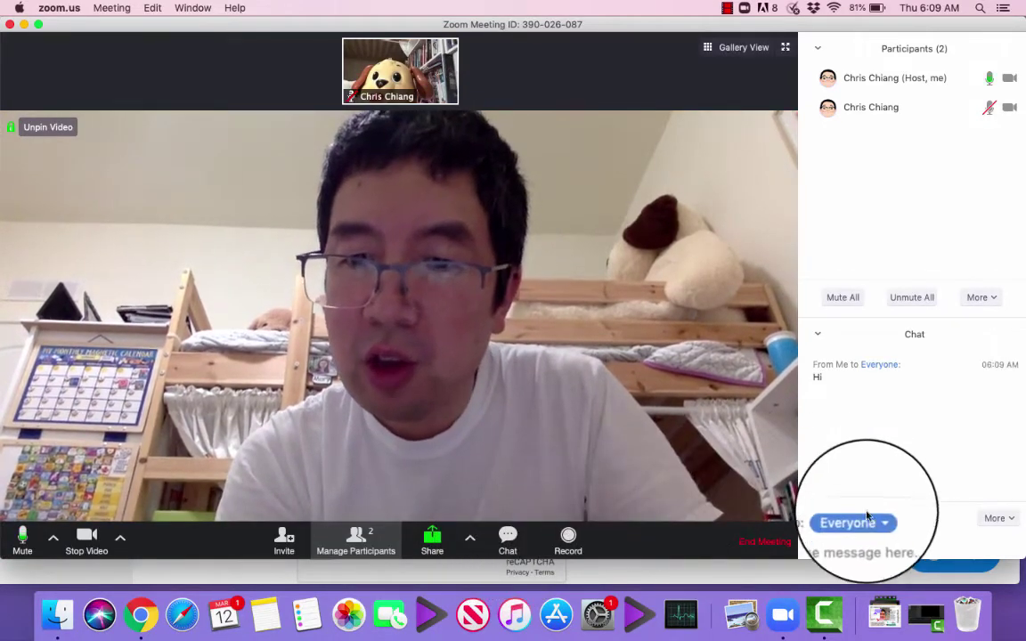
Step: Open the meeting chat's additional options to examine whom participants are allowed to chat with
{"action": "left_click", "coordinate": [995, 521]}
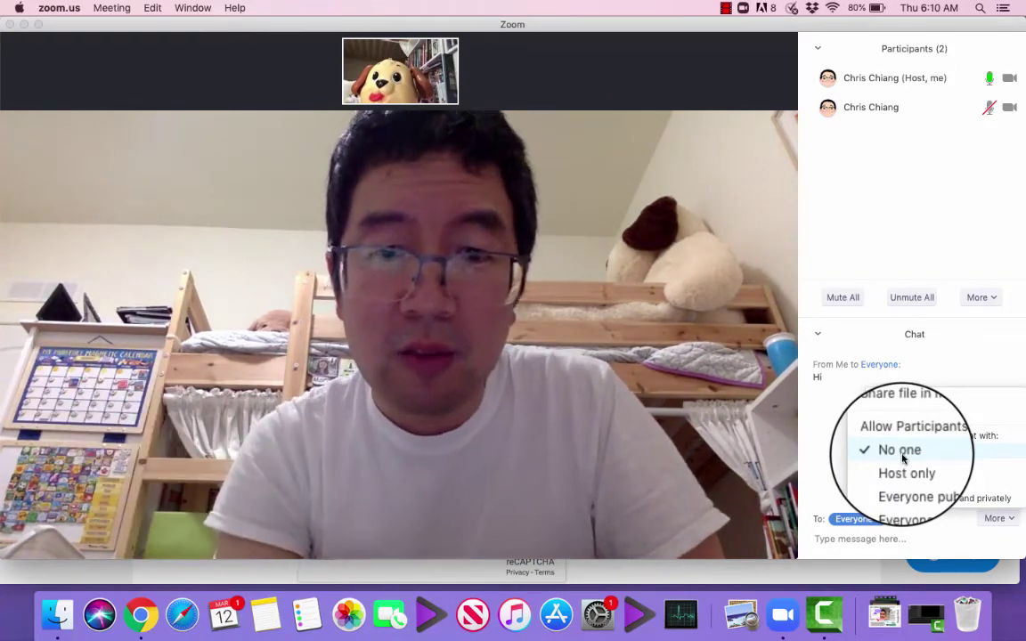
{"action": "mouse_move", "coordinate": [698, 458]}
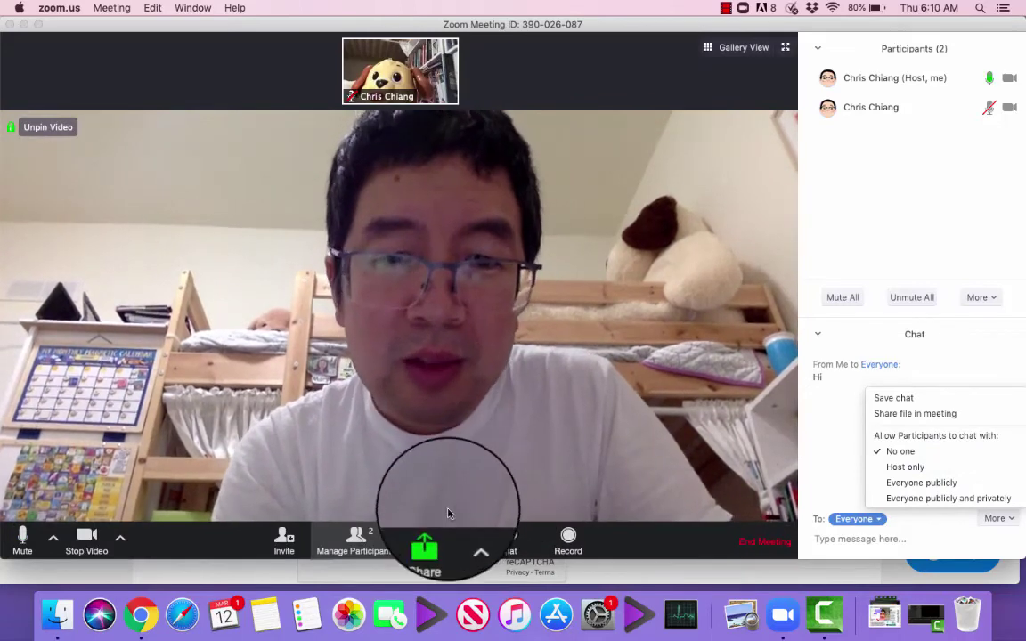
Step: Share the Google Chrome window showing the Post Attendee page with the meeting and switch to the neighbouring browser tab
{"action": "left_click", "coordinate": [429, 535]}
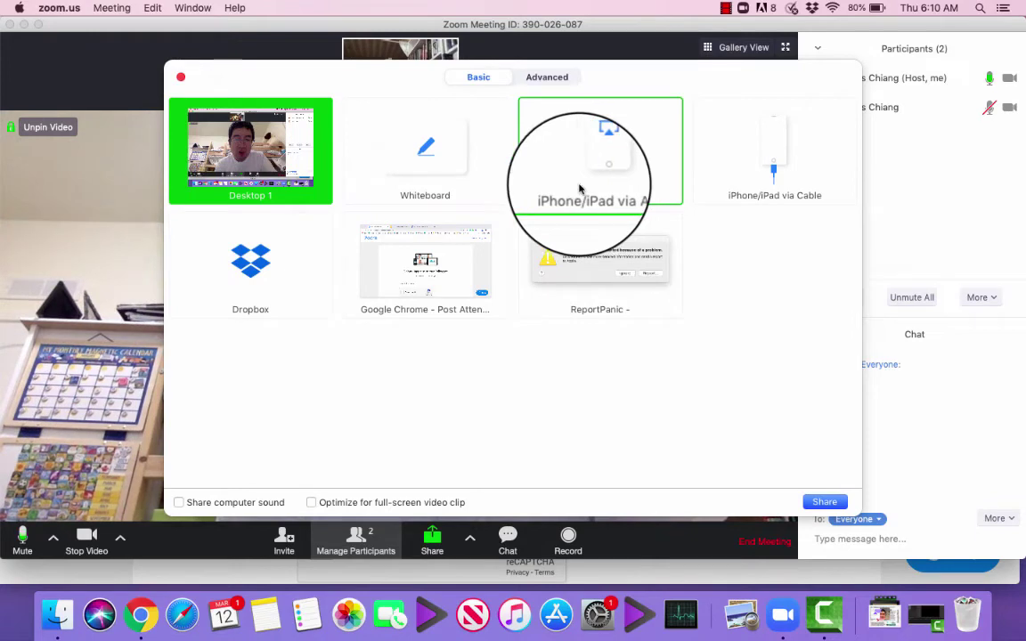
{"action": "left_click", "coordinate": [453, 176]}
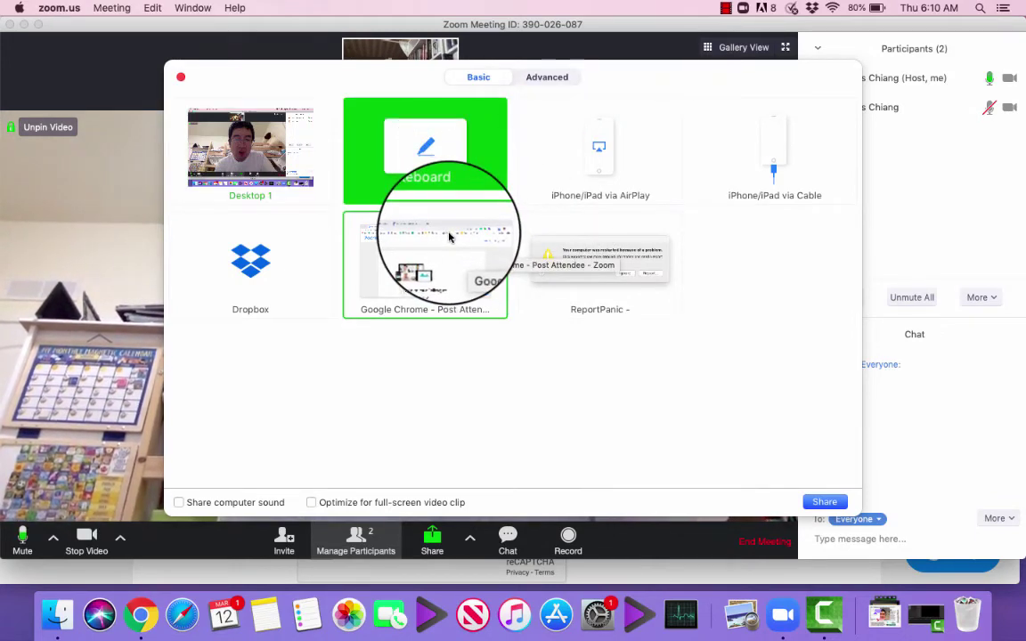
{"action": "left_click", "coordinate": [399, 267]}
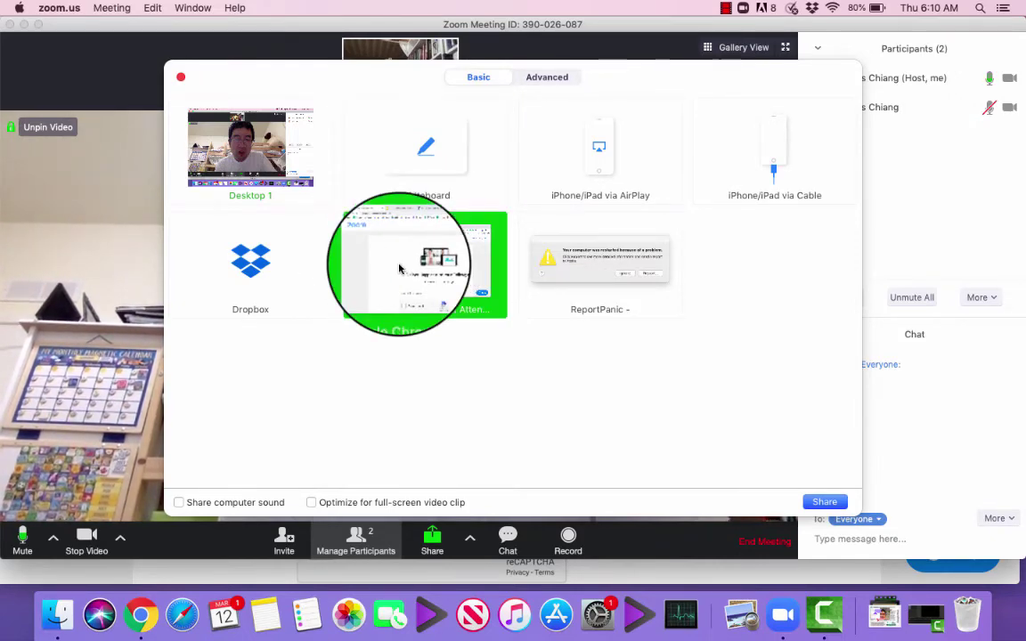
{"action": "left_click", "coordinate": [825, 502]}
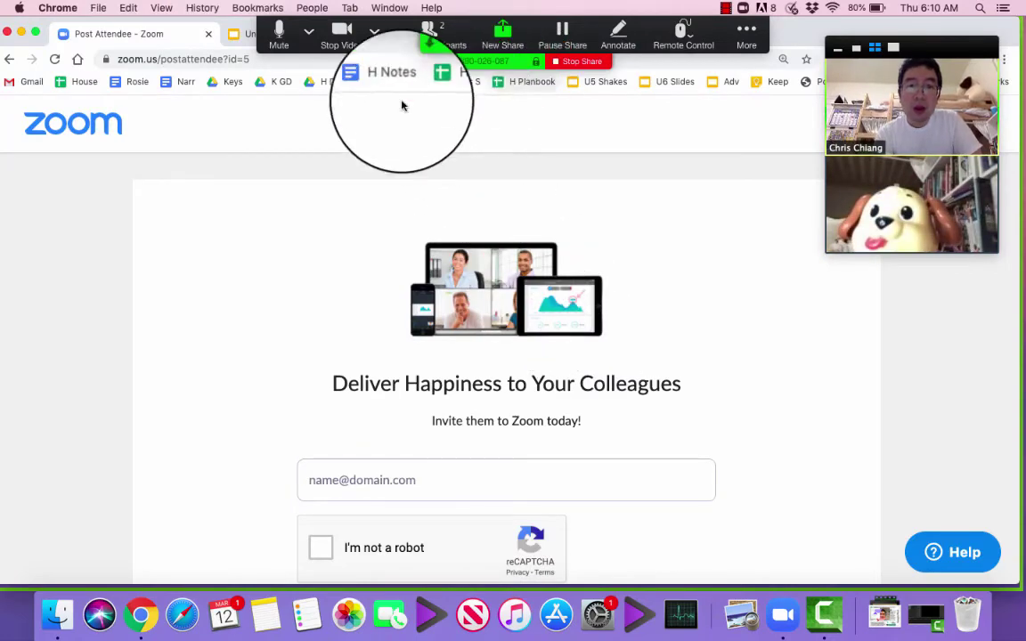
{"action": "left_click", "coordinate": [241, 38]}
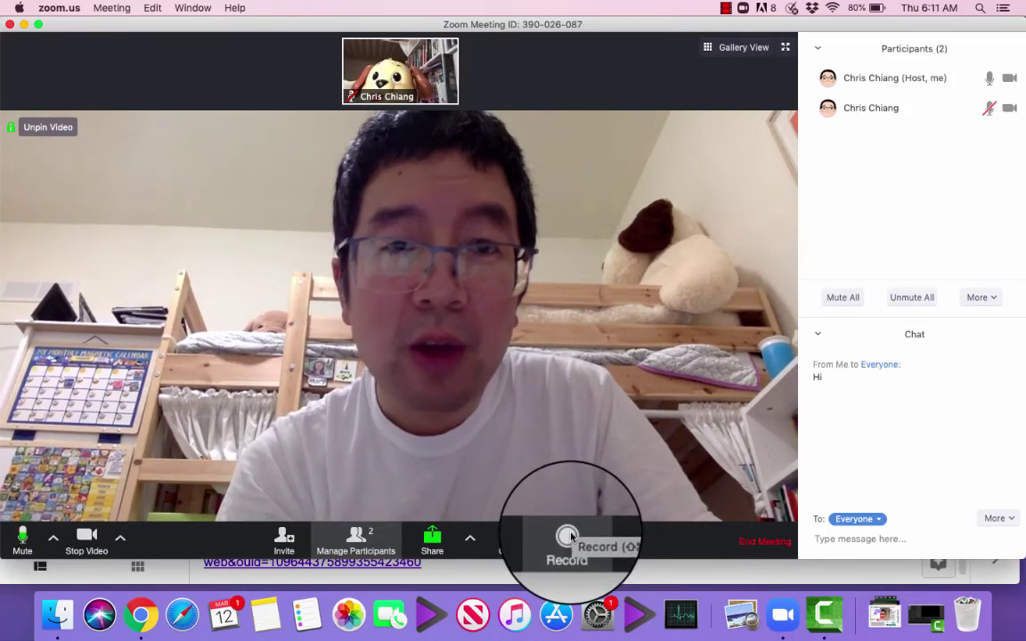
Step: Start recording the meeting from the main meeting window
{"action": "left_click", "coordinate": [567, 537]}
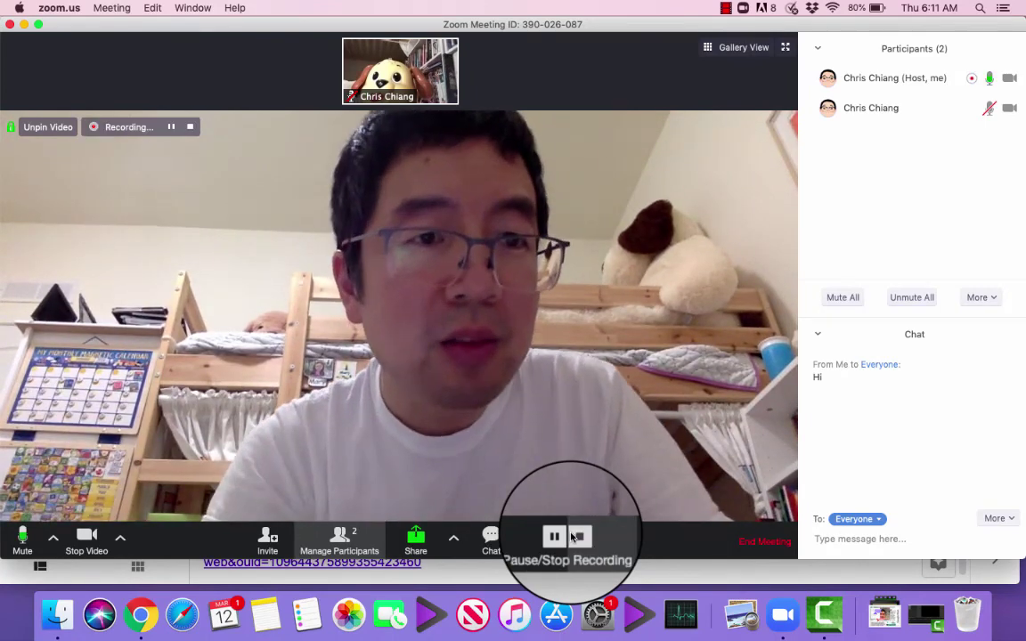